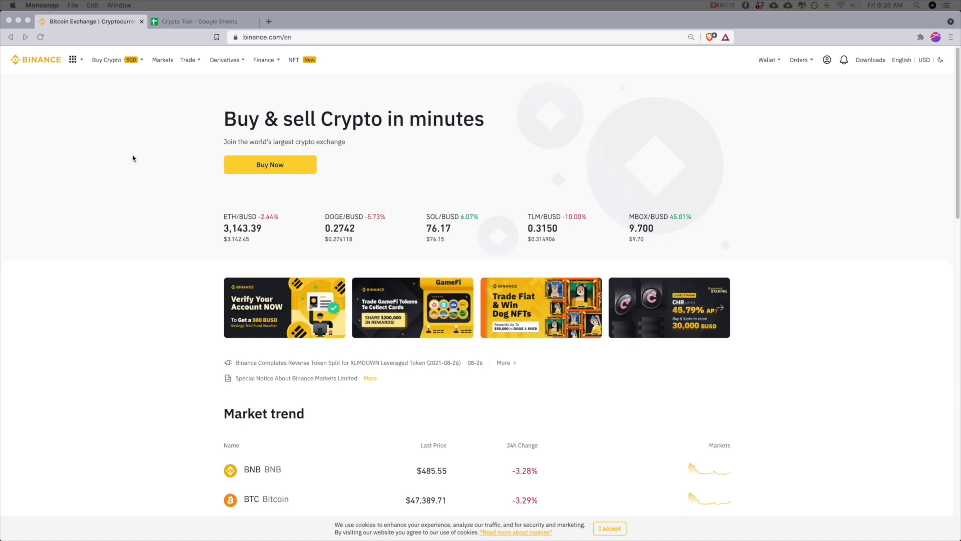
Step: Switch to the Crypto Tool spreadsheet and examine its two table titles and the Investment table's column headings from exchange rate to remarks
{"action": "left_click", "coordinate": [191, 21]}
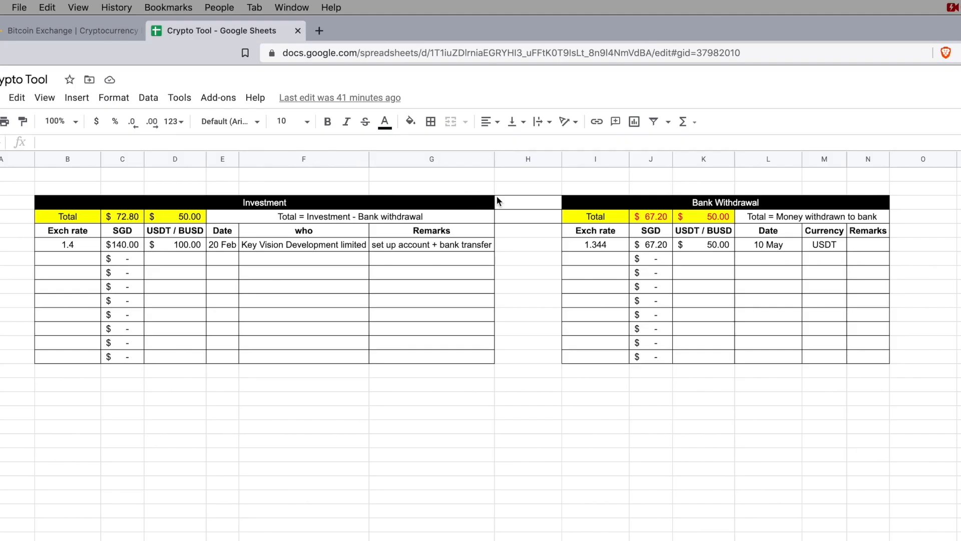
{"action": "left_click", "coordinate": [288, 205]}
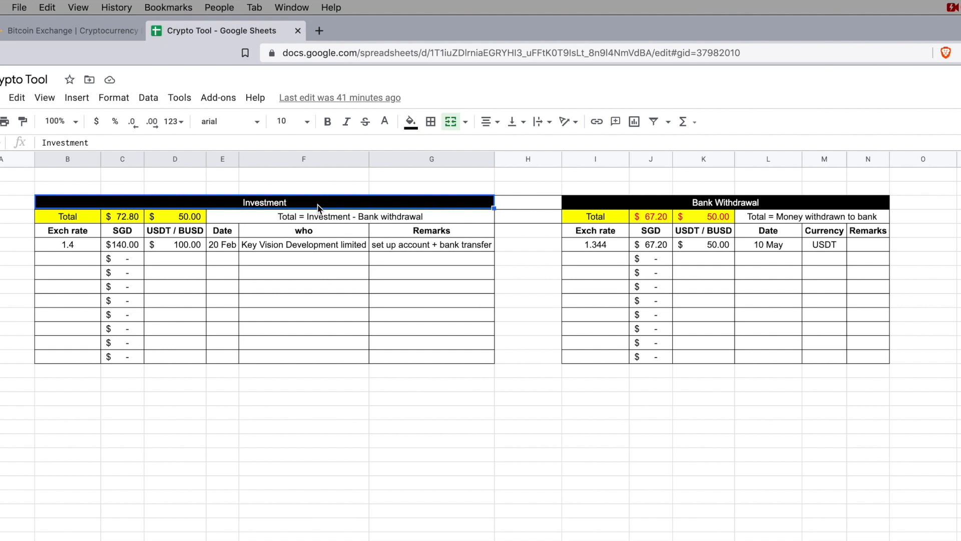
{"action": "left_click", "coordinate": [685, 207]}
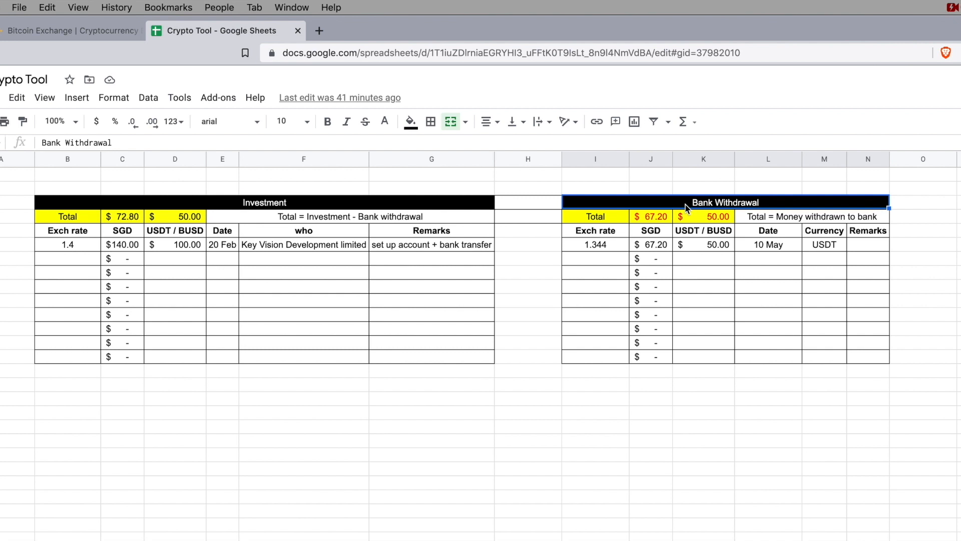
{"action": "left_click", "coordinate": [122, 231]}
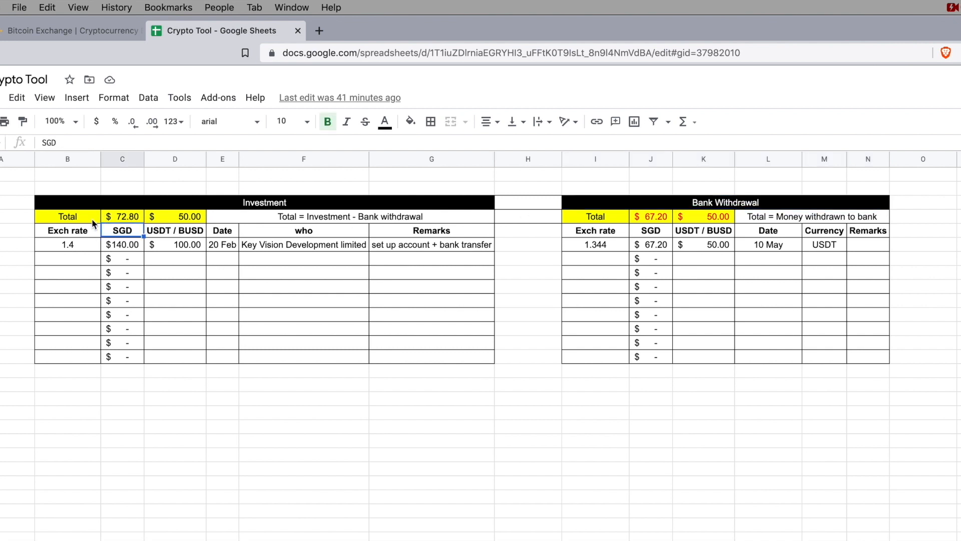
{"action": "left_click", "coordinate": [81, 232]}
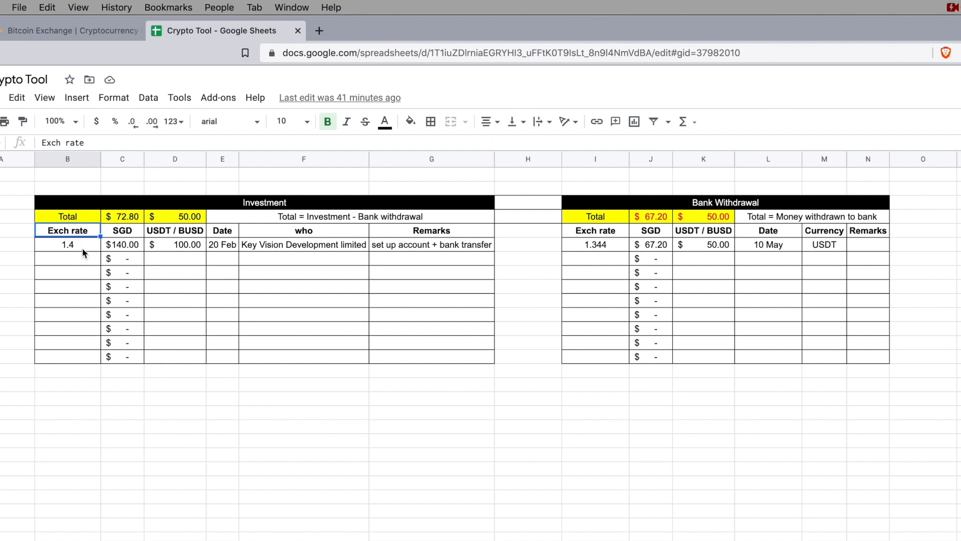
{"action": "left_click", "coordinate": [124, 236]}
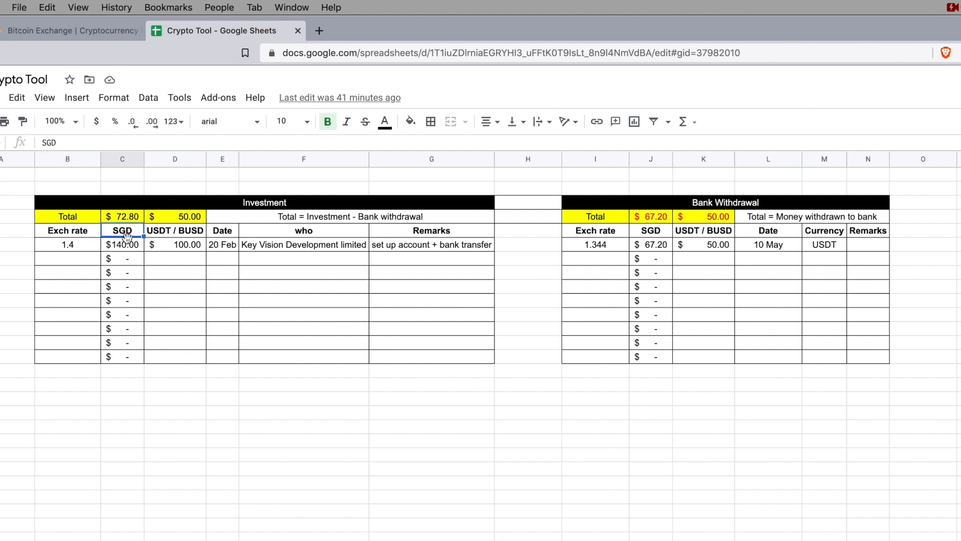
{"action": "left_click", "coordinate": [184, 238]}
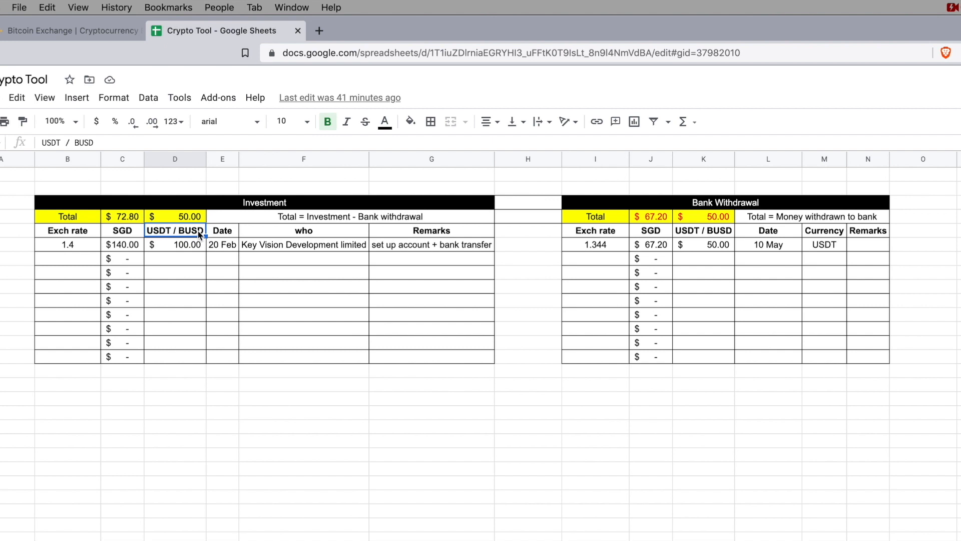
{"action": "left_click", "coordinate": [226, 233]}
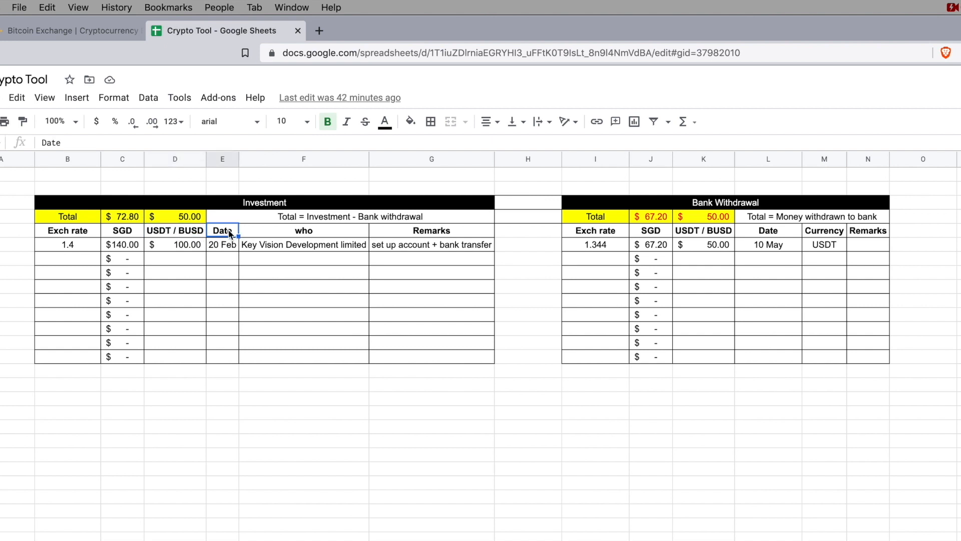
{"action": "left_click", "coordinate": [301, 233]}
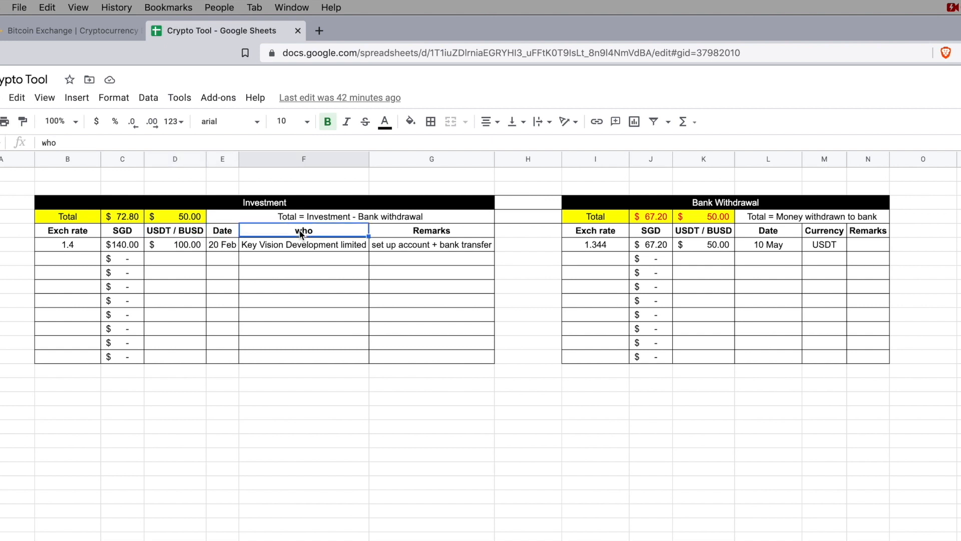
{"action": "left_click", "coordinate": [425, 233]}
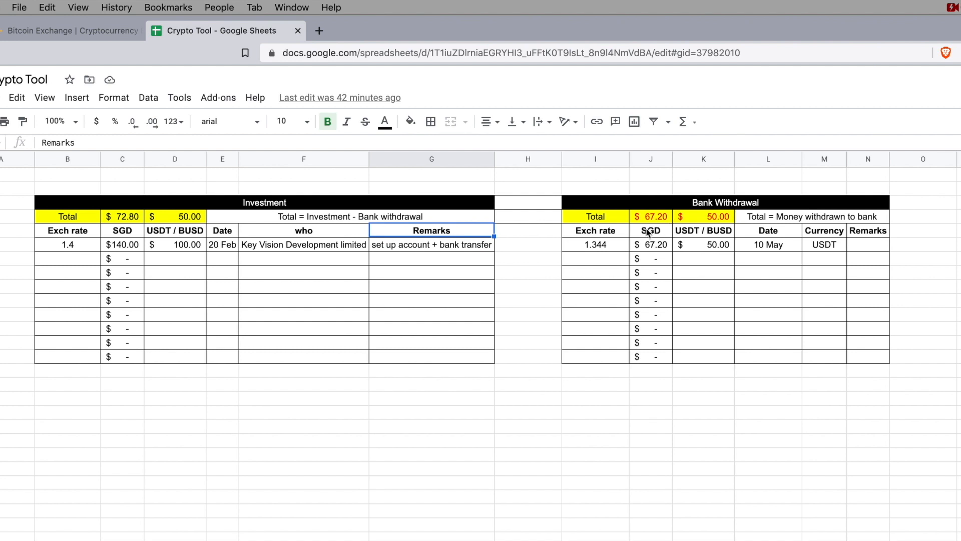
Step: Examine the Bank Withdrawal table's exchange rate, SGD, USDT / BUSD, currency and remarks columns
{"action": "left_click", "coordinate": [614, 233]}
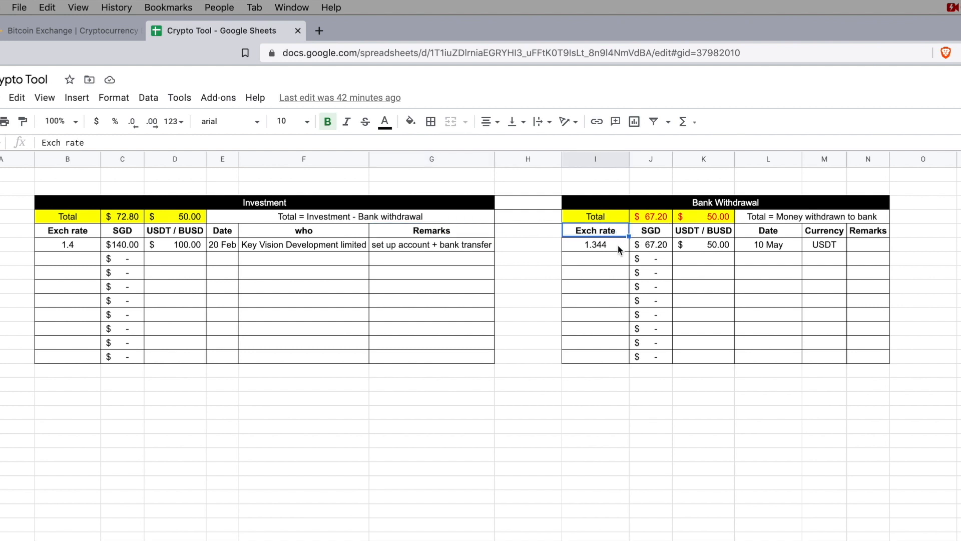
{"action": "left_click", "coordinate": [657, 234]}
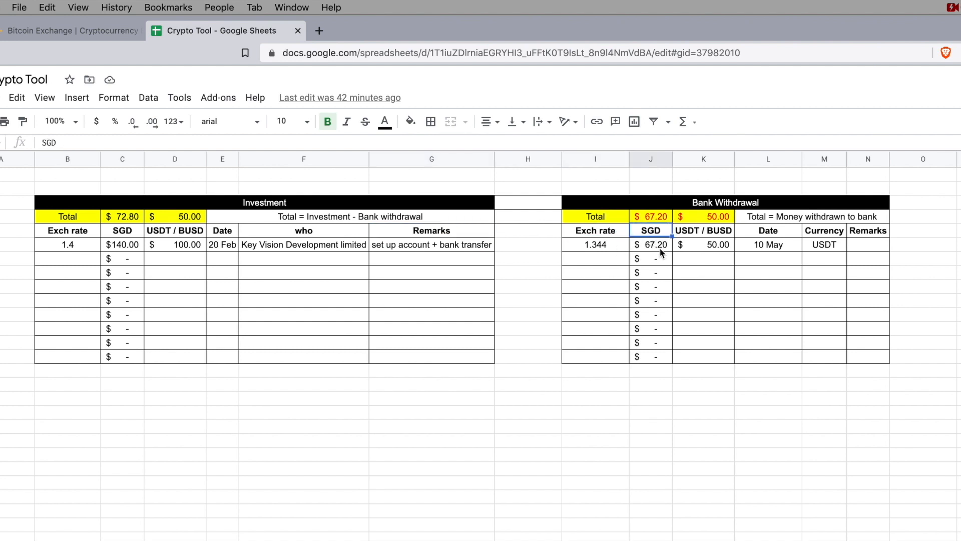
{"action": "left_click", "coordinate": [720, 247]}
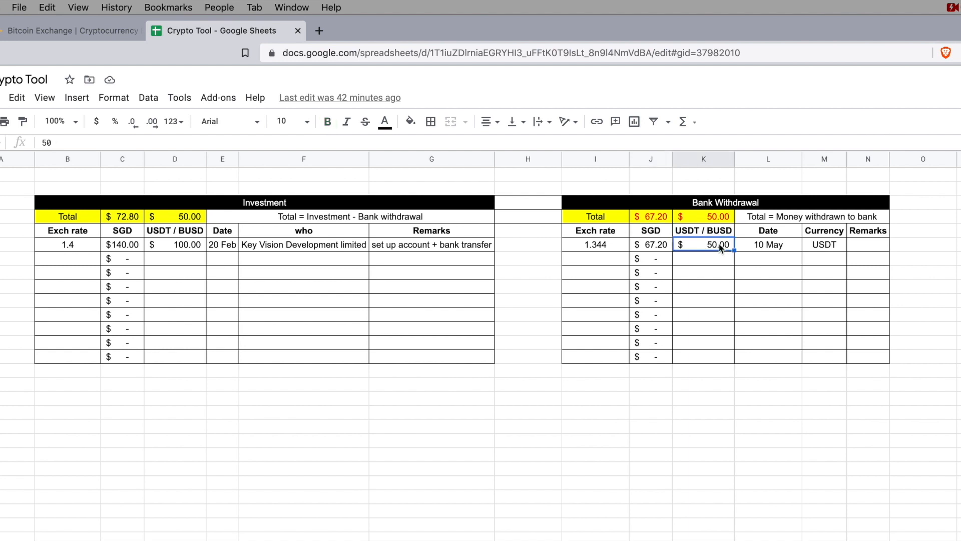
{"action": "left_click", "coordinate": [797, 245]}
{"action": "left_click", "coordinate": [825, 250]}
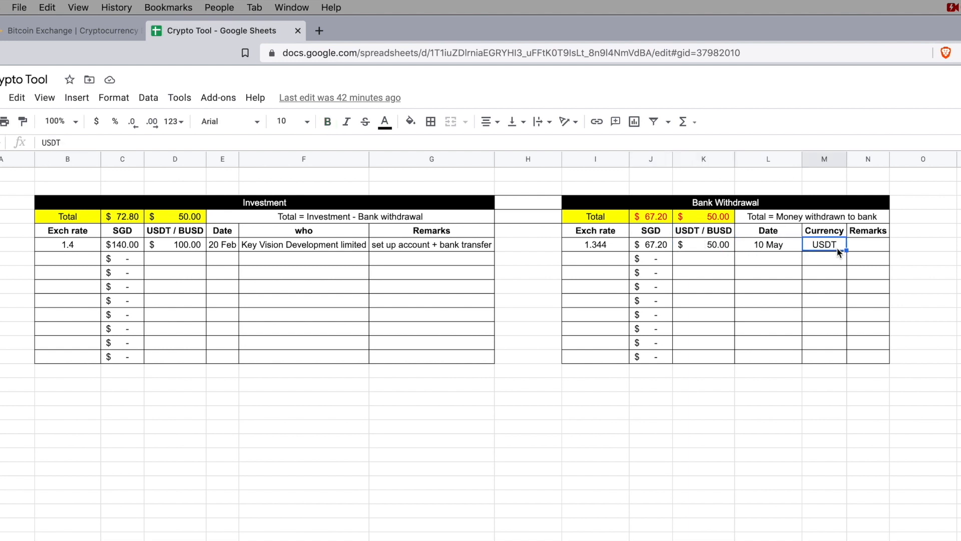
{"action": "left_click", "coordinate": [872, 244]}
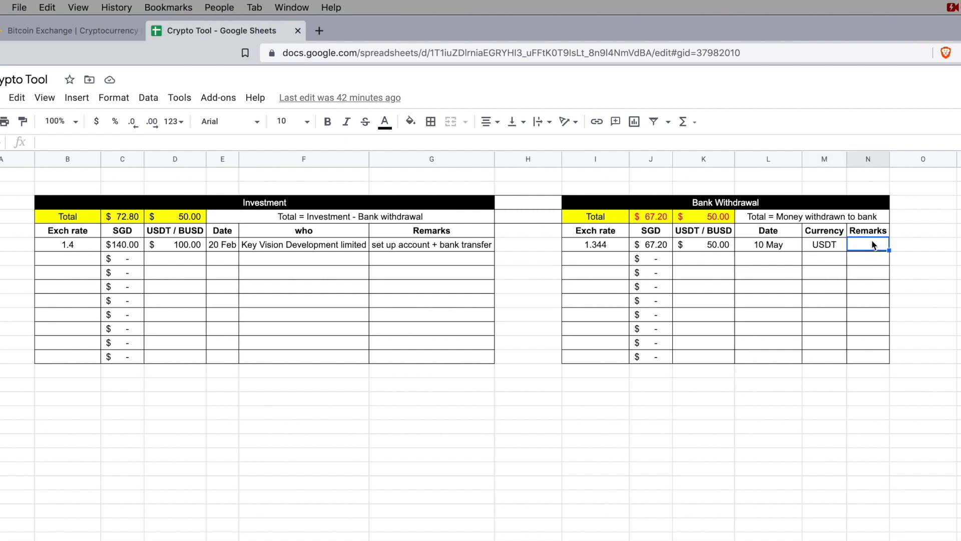
Step: Inspect the formulas behind the Bank Withdrawal totals for SGD and USDT / BUSD, leaving them unedited
{"action": "left_click", "coordinate": [654, 222]}
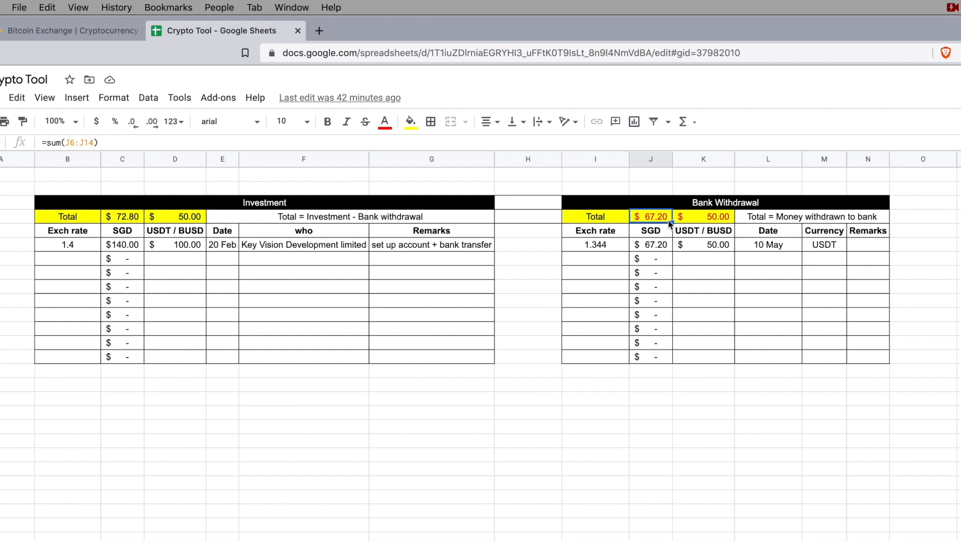
{"action": "left_click", "coordinate": [652, 220]}
{"action": "left_click_drag", "start_coordinate": [654, 246], "coordinate": [655, 356]}
{"action": "left_click", "coordinate": [646, 220]}
{"action": "key", "text": "Return"}
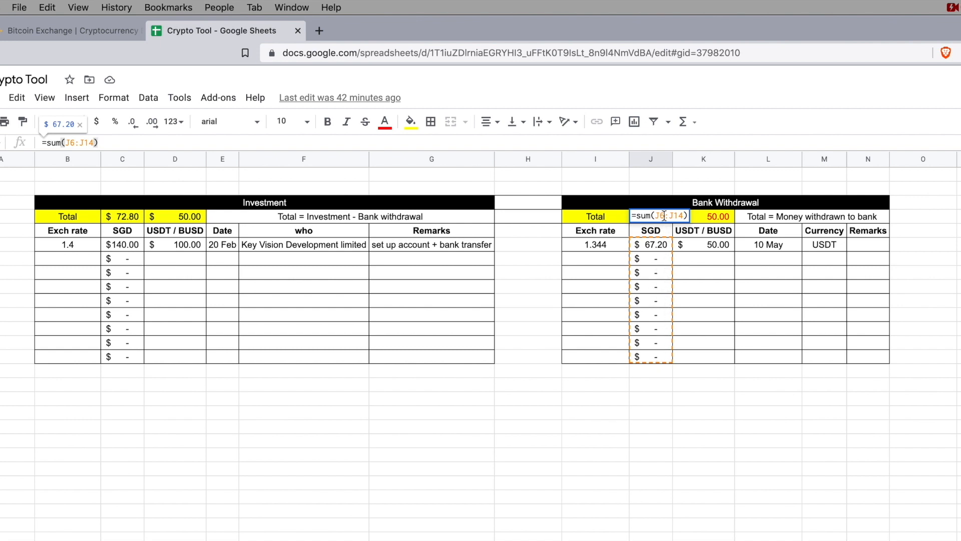
{"action": "key", "text": "Escape"}
{"action": "left_click", "coordinate": [727, 221]}
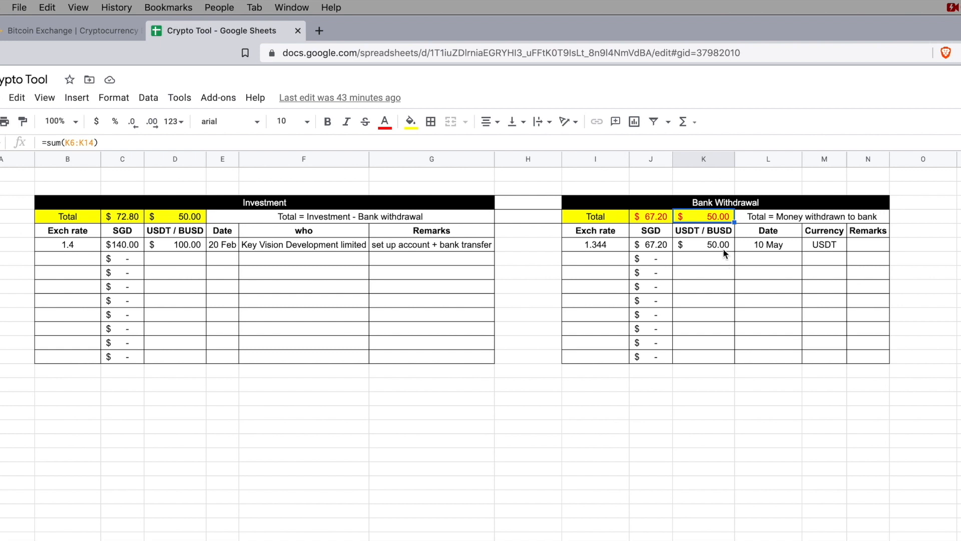
{"action": "left_click", "coordinate": [723, 248]}
{"action": "left_click", "coordinate": [719, 219]}
Step: Inspect the formula of the Investment table's SGD total and the Bank Withdrawal cells it relates to
{"action": "left_click", "coordinate": [126, 141]}
{"action": "left_click", "coordinate": [136, 221]}
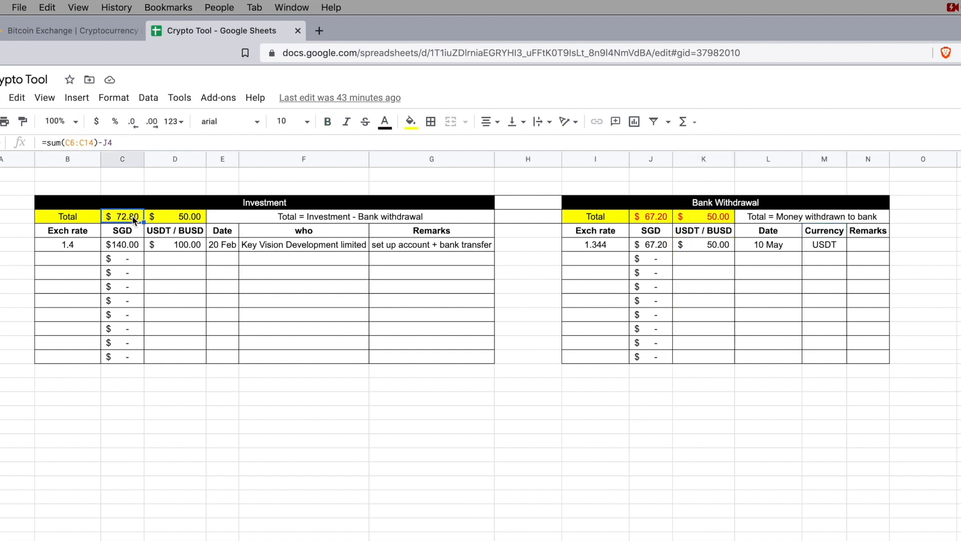
{"action": "left_click", "coordinate": [95, 142]}
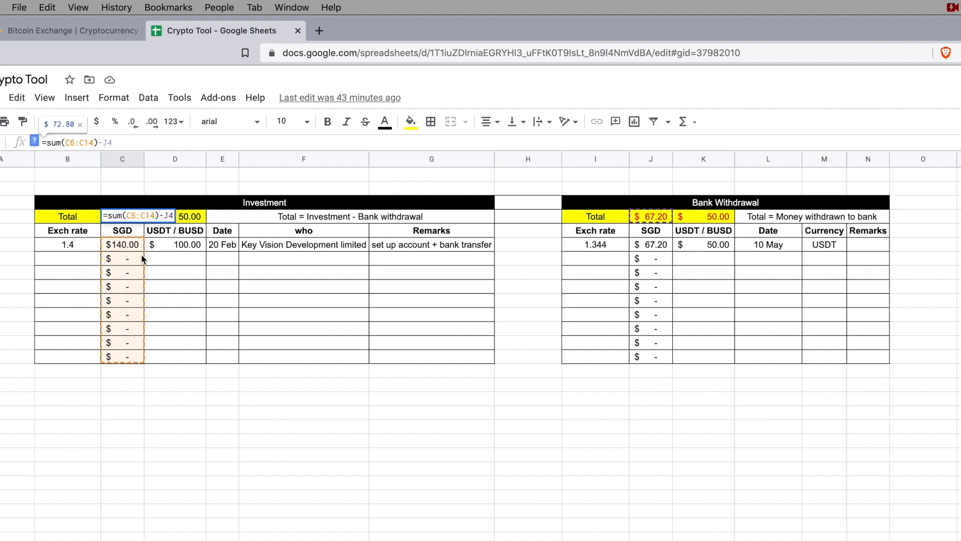
{"action": "left_click", "coordinate": [652, 220]}
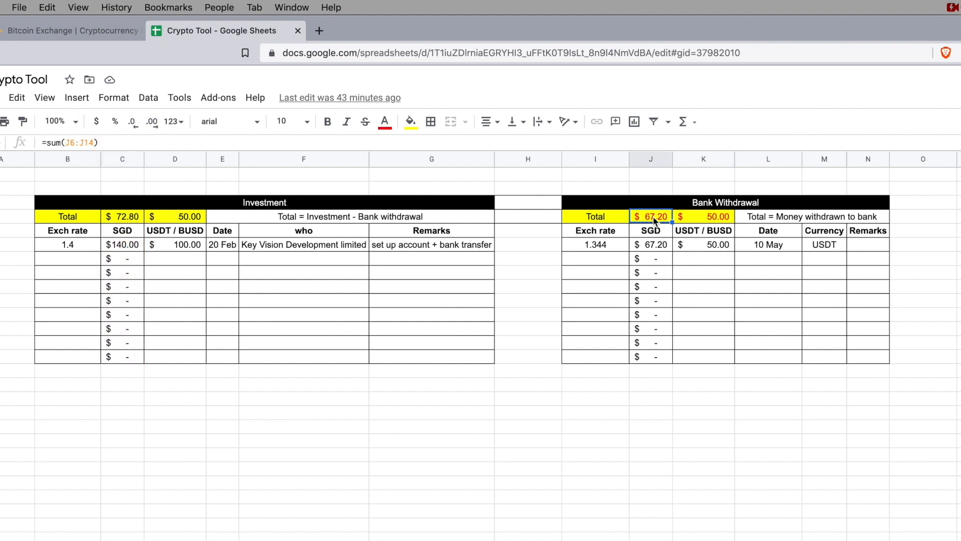
{"action": "left_click", "coordinate": [126, 221]}
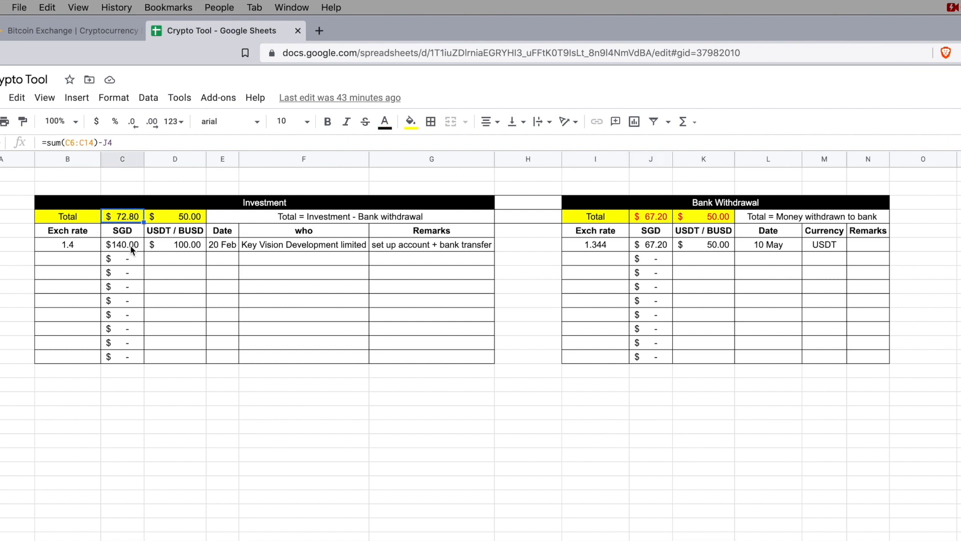
{"action": "left_click", "coordinate": [671, 248]}
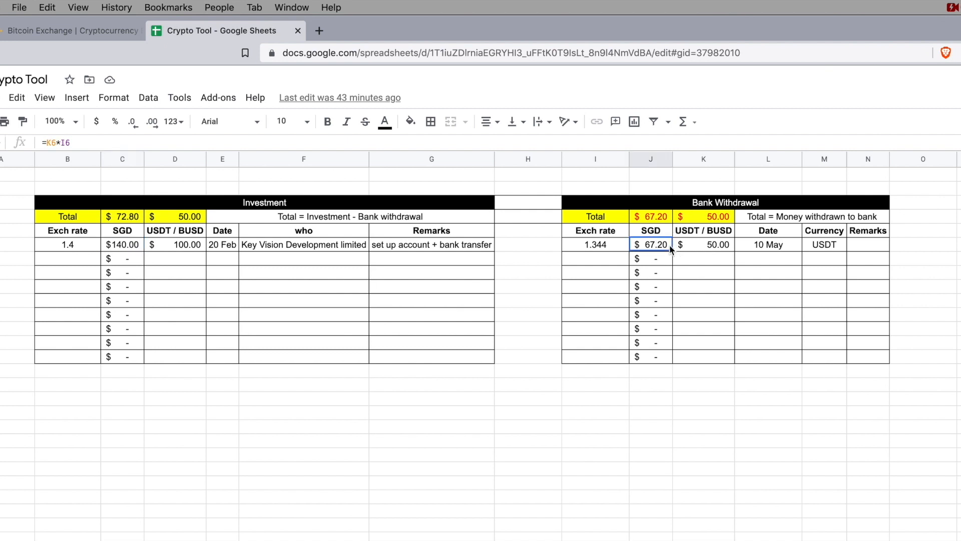
{"action": "left_click", "coordinate": [123, 221]}
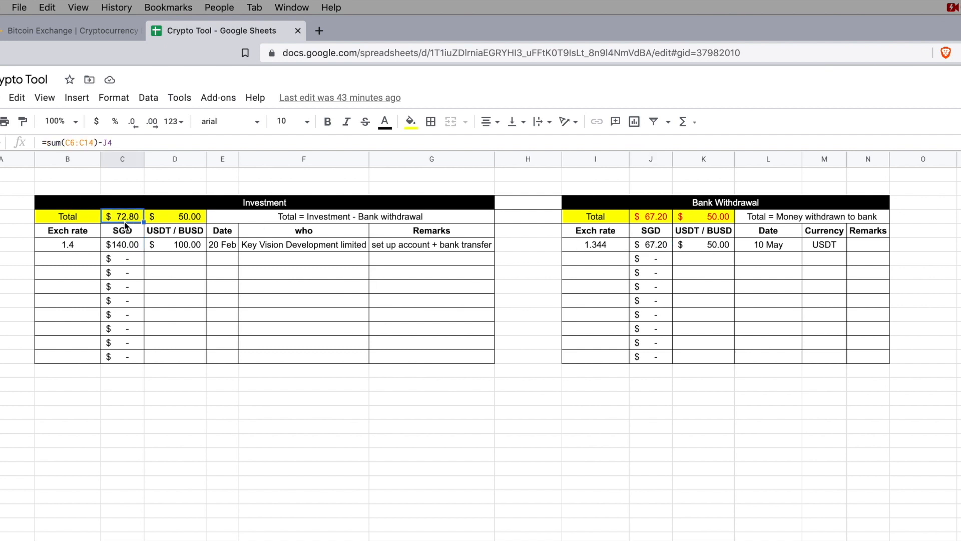
Step: Inspect the Investment table's USDT / BUSD total, comparing its amount column with the Bank Withdrawal USDT / BUSD total and amounts
{"action": "left_click", "coordinate": [187, 220]}
{"action": "left_click", "coordinate": [196, 249]}
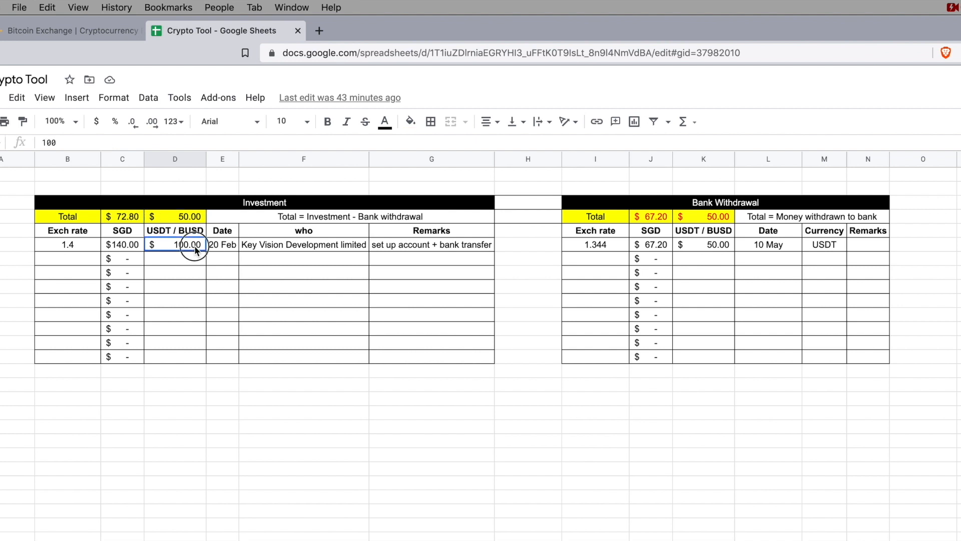
{"action": "left_click_drag", "start_coordinate": [196, 249], "coordinate": [200, 354]}
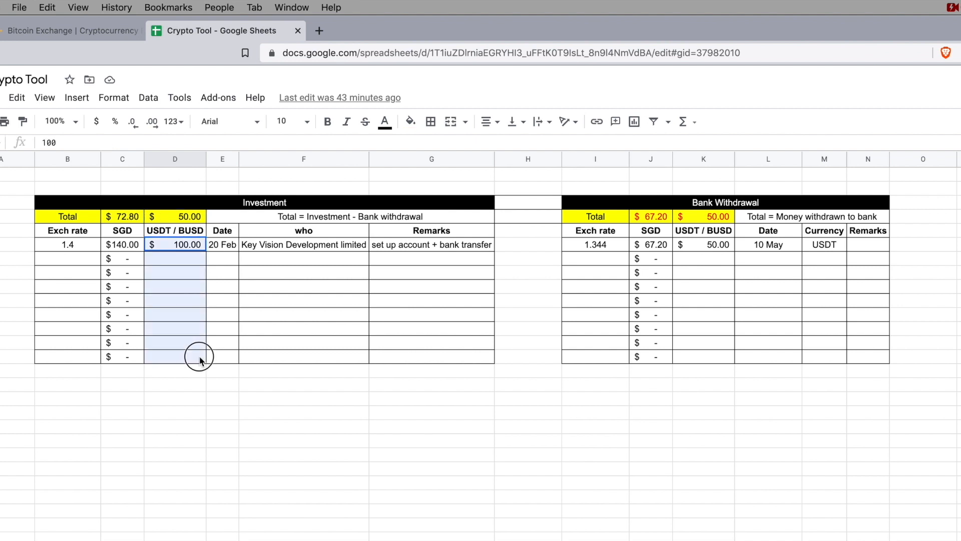
{"action": "left_click", "coordinate": [718, 217]}
{"action": "left_click_drag", "start_coordinate": [712, 246], "coordinate": [713, 345]}
{"action": "left_click", "coordinate": [231, 219]}
{"action": "left_click", "coordinate": [195, 221]}
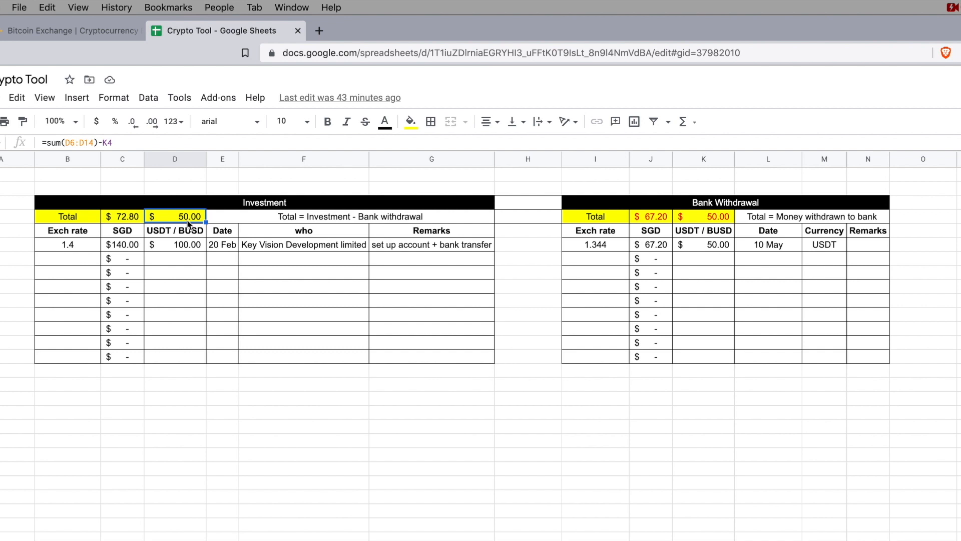
Step: Enter 1000 as the USDT / BUSD amount in the second entry row of the Investment table, cell D7
{"action": "left_click", "coordinate": [125, 233]}
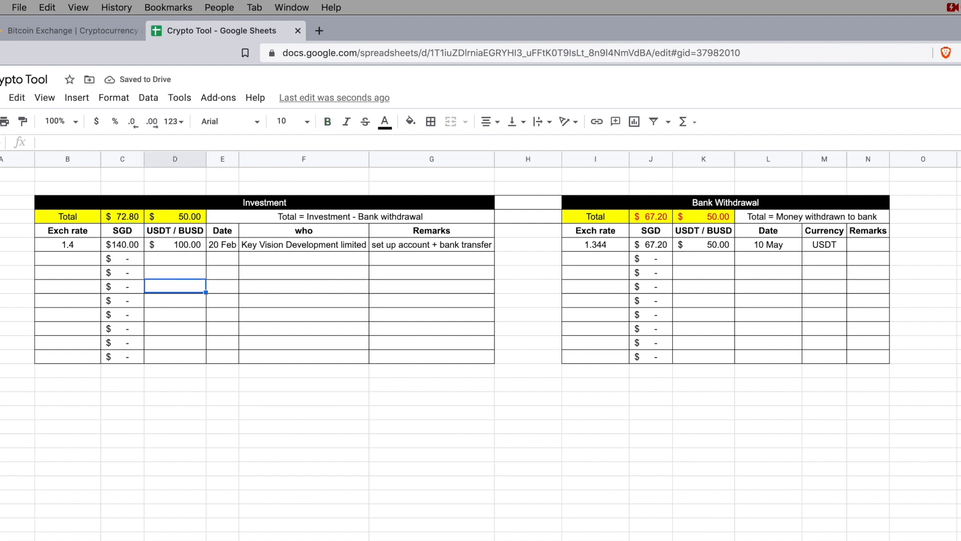
{"action": "left_click", "coordinate": [183, 246]}
{"action": "left_click", "coordinate": [178, 260]}
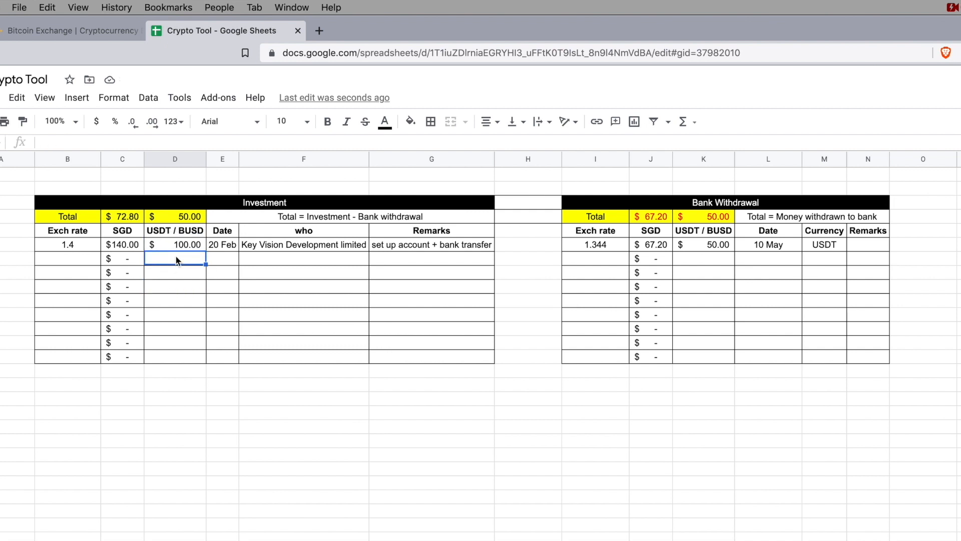
{"action": "type", "text": "1,"}
{"action": "type", "text": "000"}
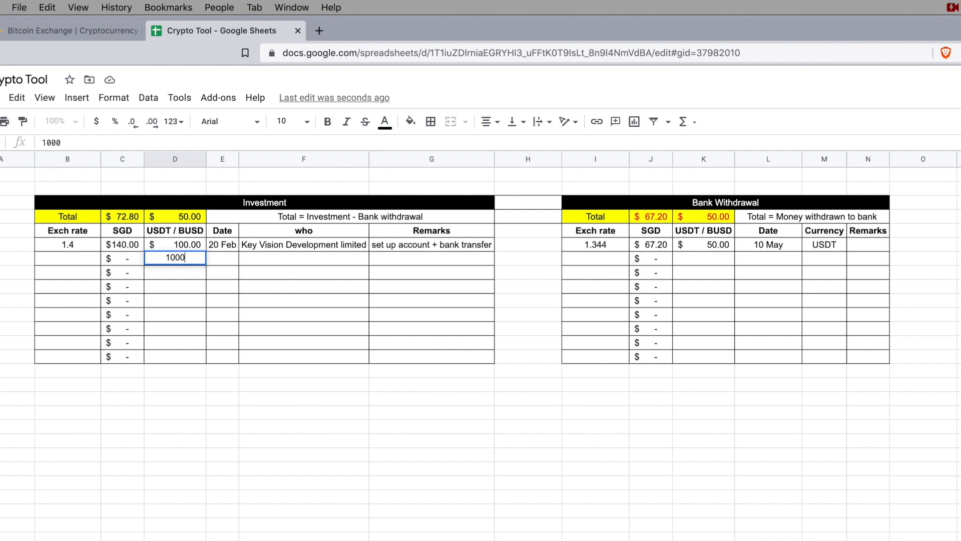
{"action": "key", "text": "Return"}
Step: Set the exchange rate of the second Investment entry to 1.5 in cell B7
{"action": "key", "text": "Up"}
{"action": "key", "text": "Left"}
{"action": "key", "text": "Left"}
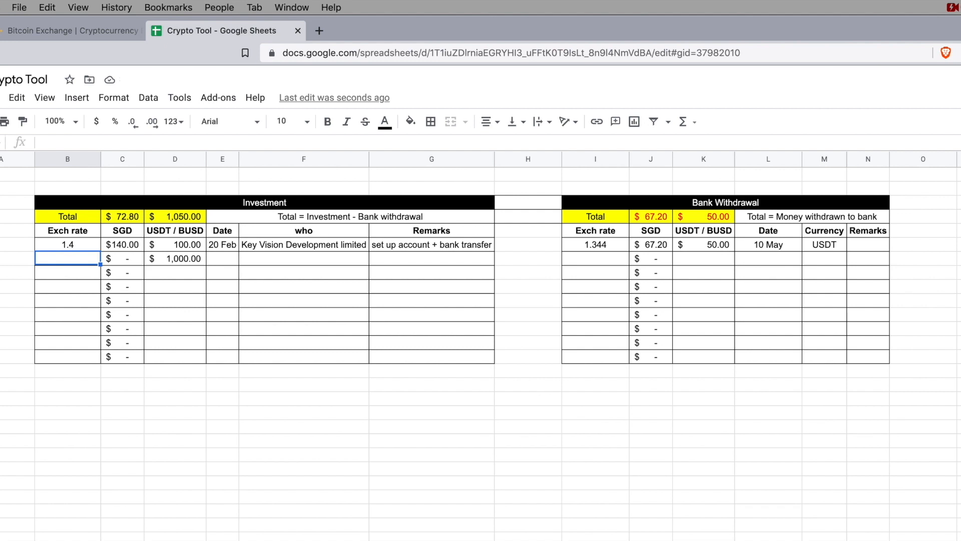
{"action": "type", "text": "1.5"}
{"action": "key", "text": "Return"}
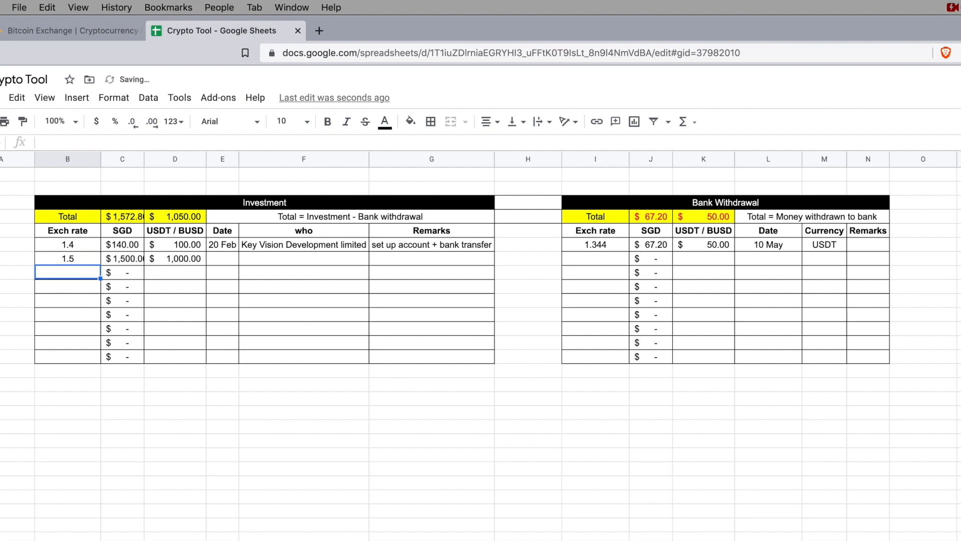
Step: Check the second Investment entry's SGD formula against its USDT / BUSD amount and exchange rate
{"action": "left_click", "coordinate": [140, 261]}
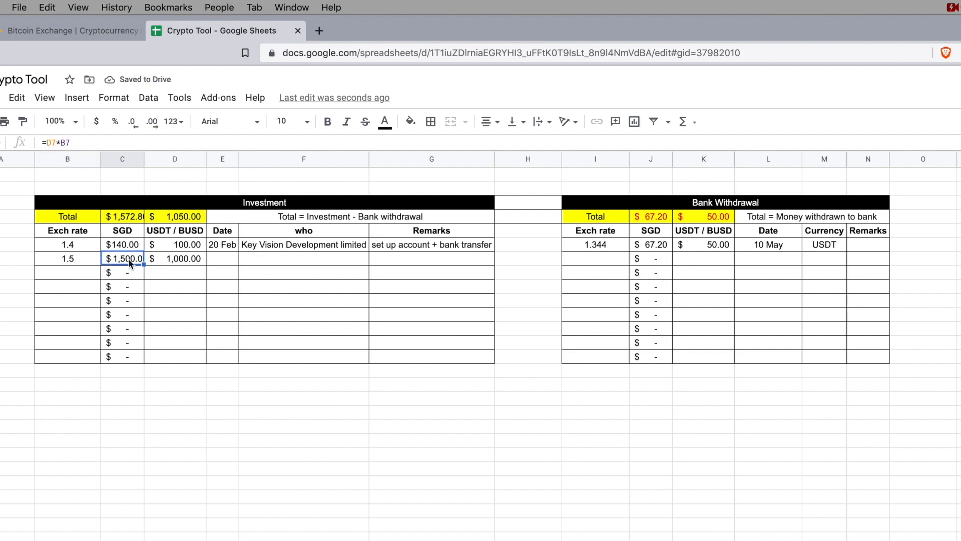
{"action": "left_click", "coordinate": [193, 259]}
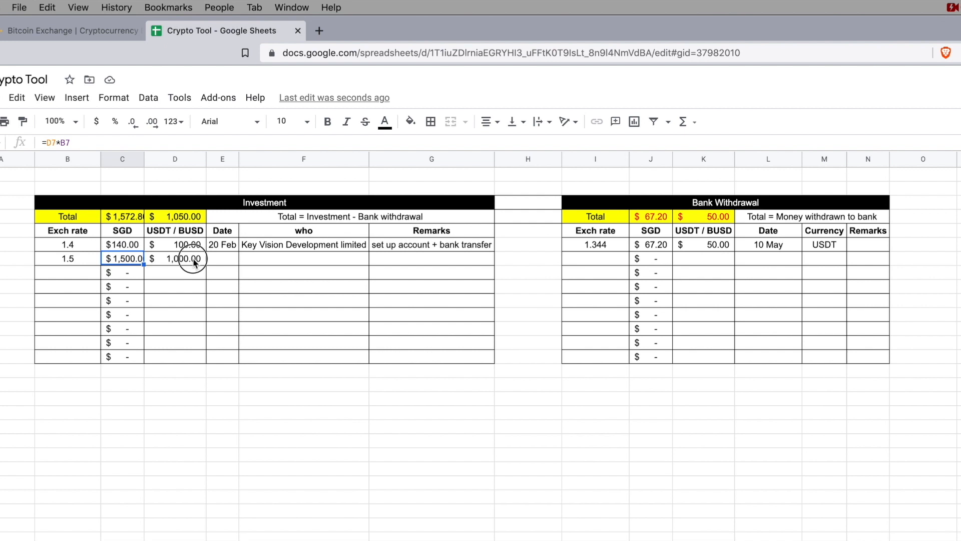
{"action": "left_click", "coordinate": [77, 257]}
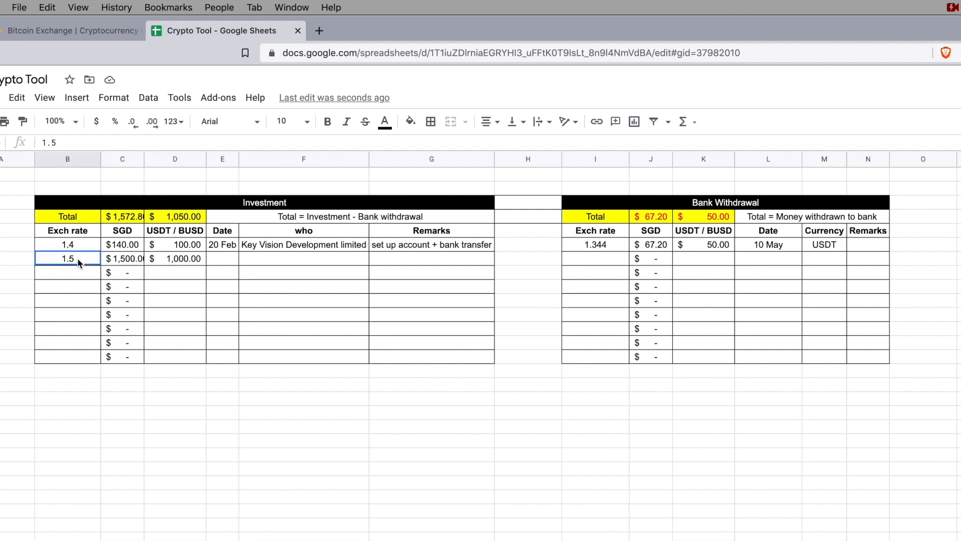
Step: Fit the width of the Investment table's SGD column, column C, to its contents
{"action": "double_click", "coordinate": [143, 158]}
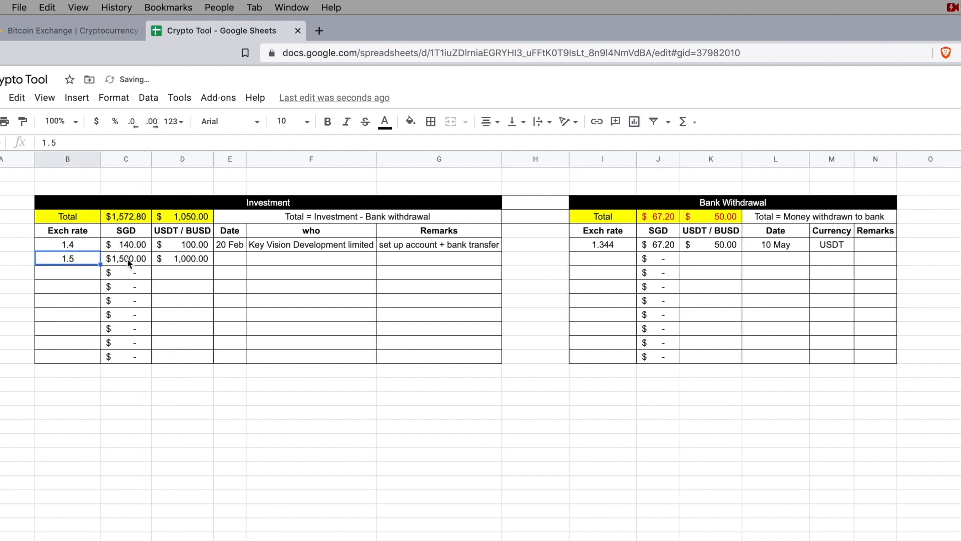
{"action": "left_click", "coordinate": [236, 370]}
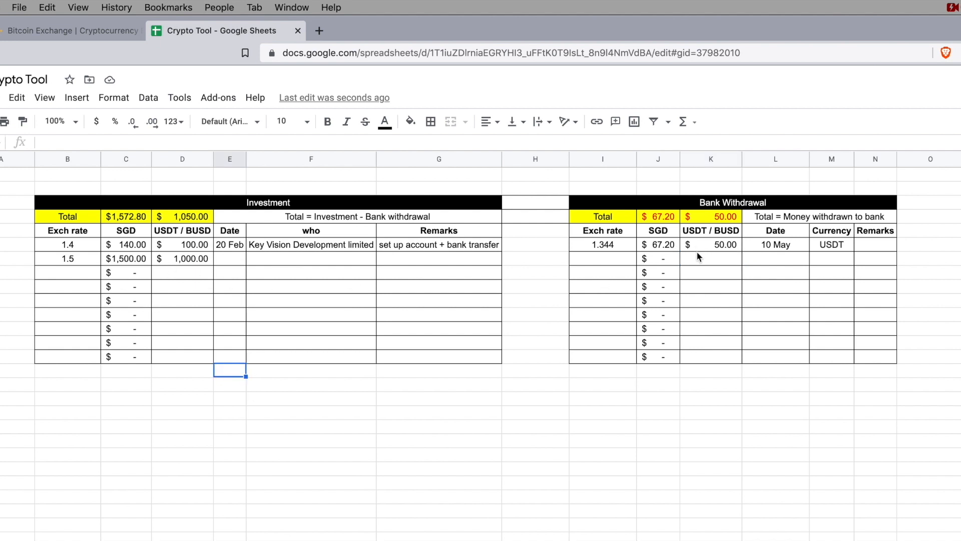
{"action": "left_click", "coordinate": [237, 440]}
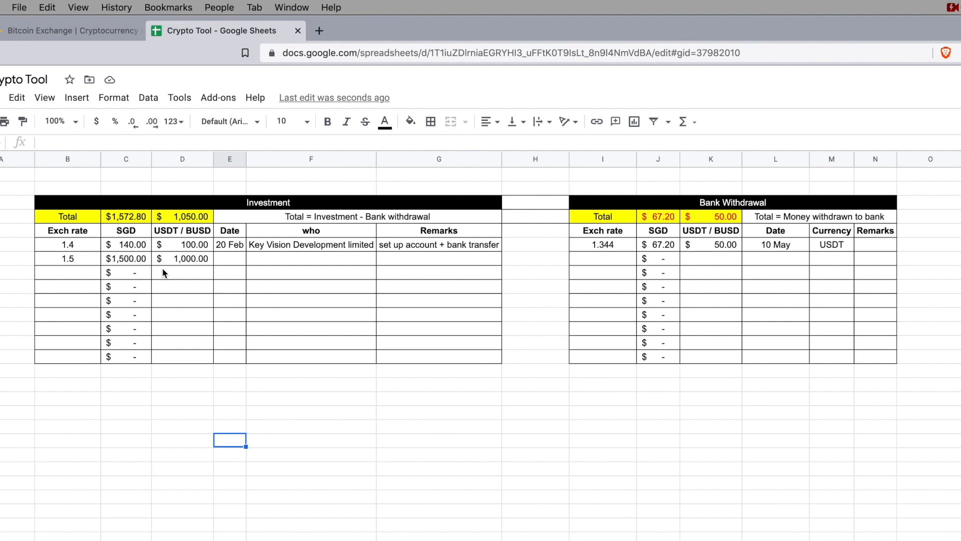
Step: Switch to the Binance site and open the P2P order history
{"action": "left_click", "coordinate": [100, 31]}
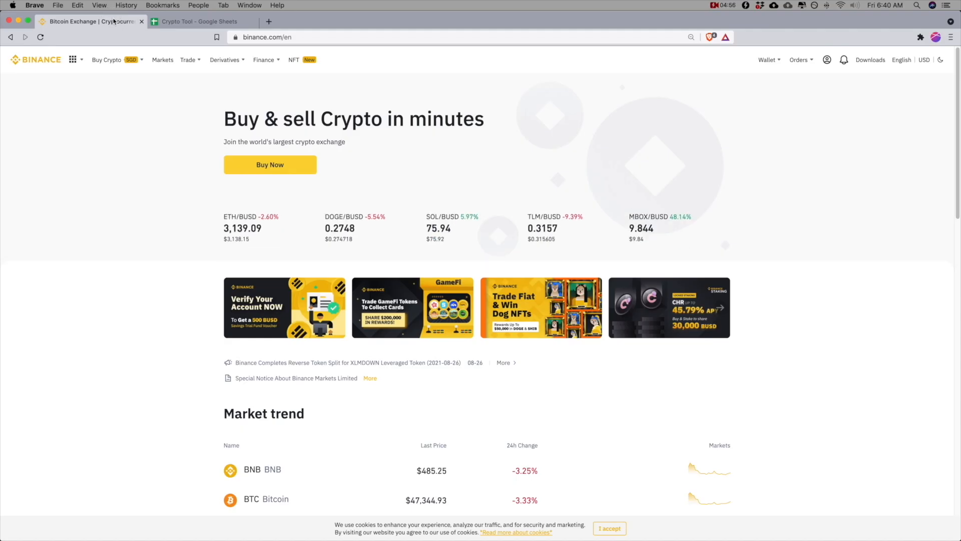
{"action": "left_click", "coordinate": [194, 22]}
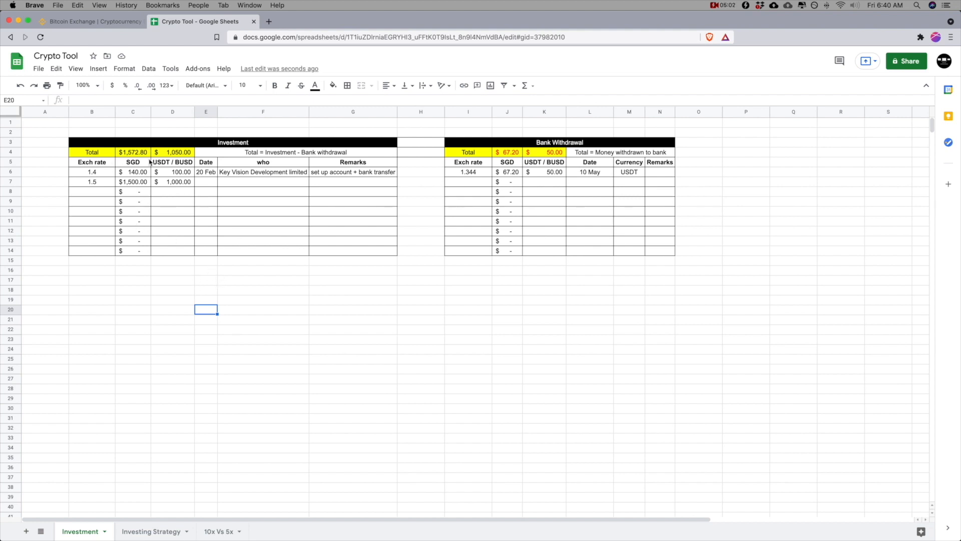
{"action": "left_click", "coordinate": [107, 25]}
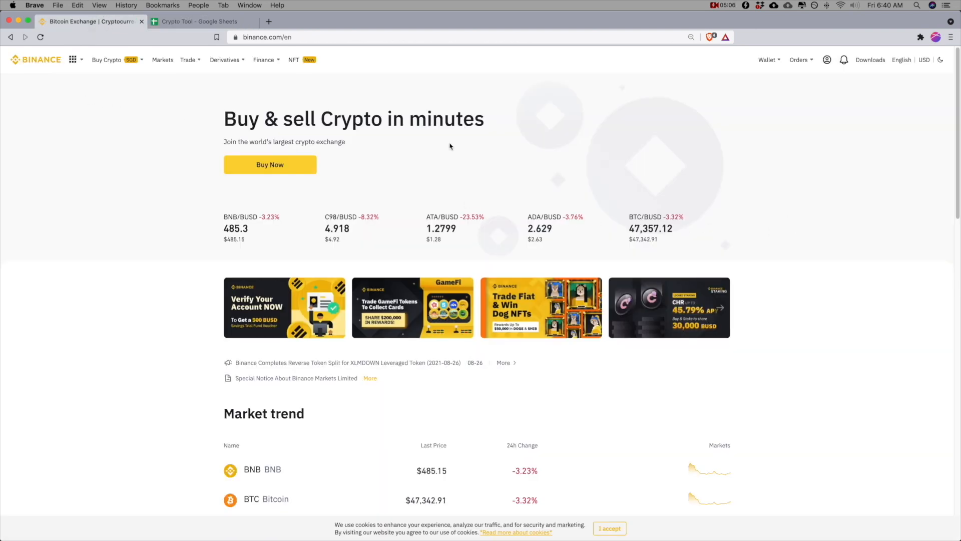
{"action": "mouse_move", "coordinate": [803, 67]}
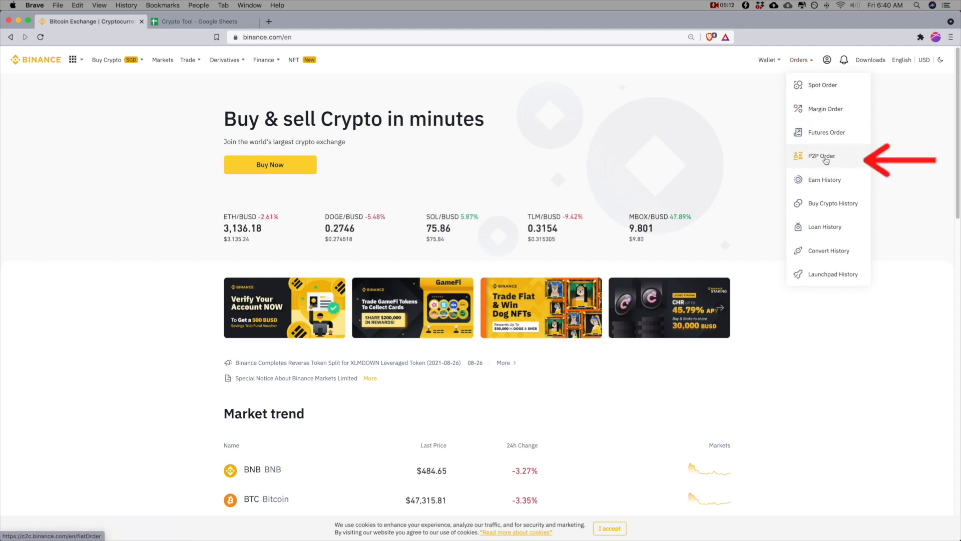
{"action": "left_click", "coordinate": [826, 159]}
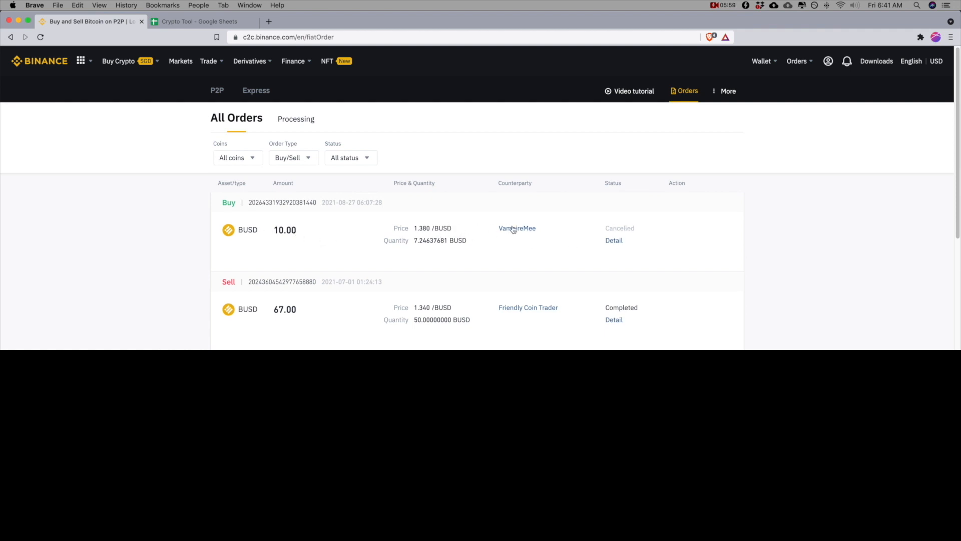
Step: Check the price and quantity in the details of the latest BUSD buy order, and return to the Crypto Tool spreadsheet
{"action": "left_click", "coordinate": [611, 244]}
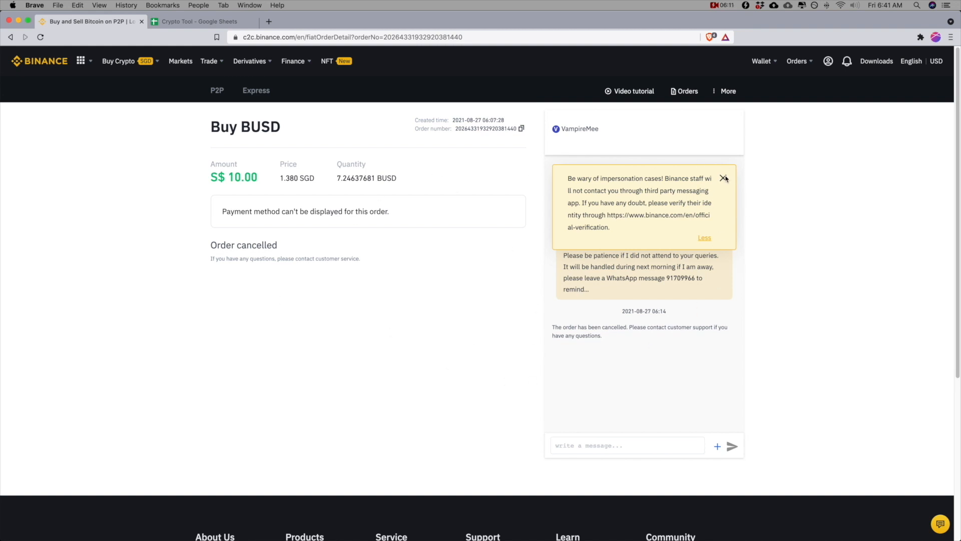
{"action": "left_click", "coordinate": [199, 21]}
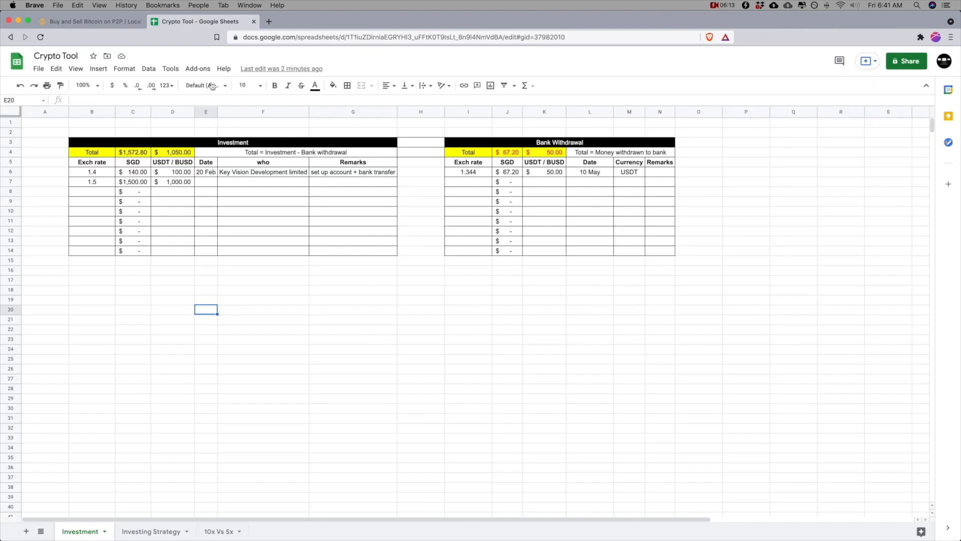